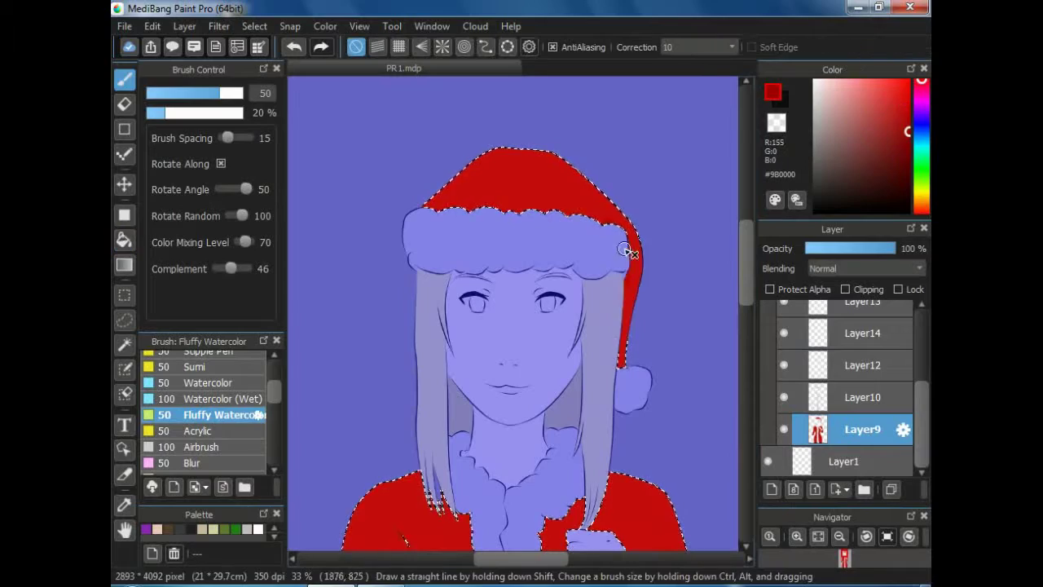
Shade the red coat beneath the chest and along the sleeve folds on Layer9 with dark red #9B0000 at 20% opacity
scroll(589, 224, down, 5)
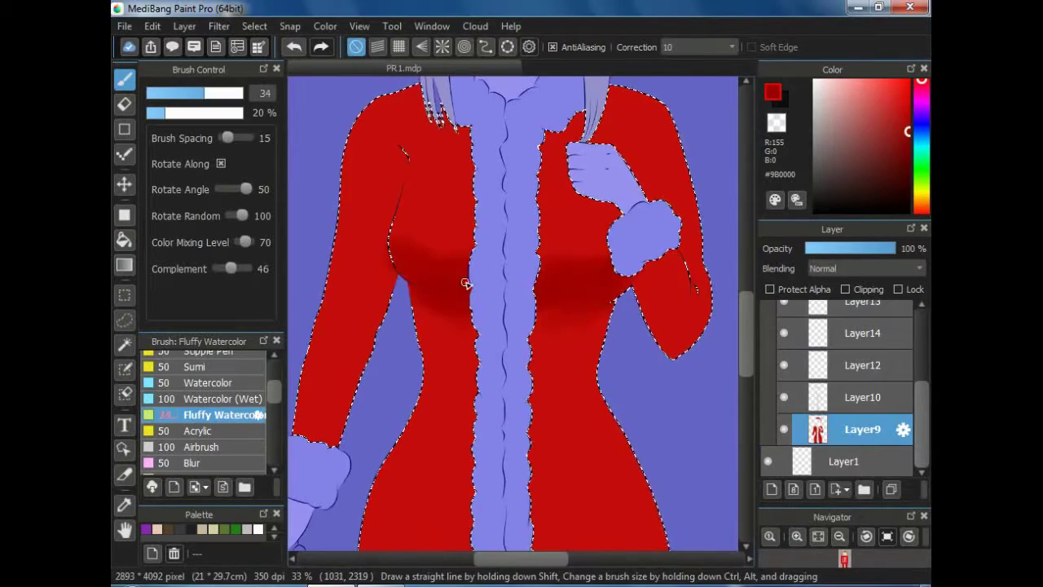
drag(396, 139, 395, 315)
drag(693, 204, 697, 342)
click(839, 536)
click(839, 536)
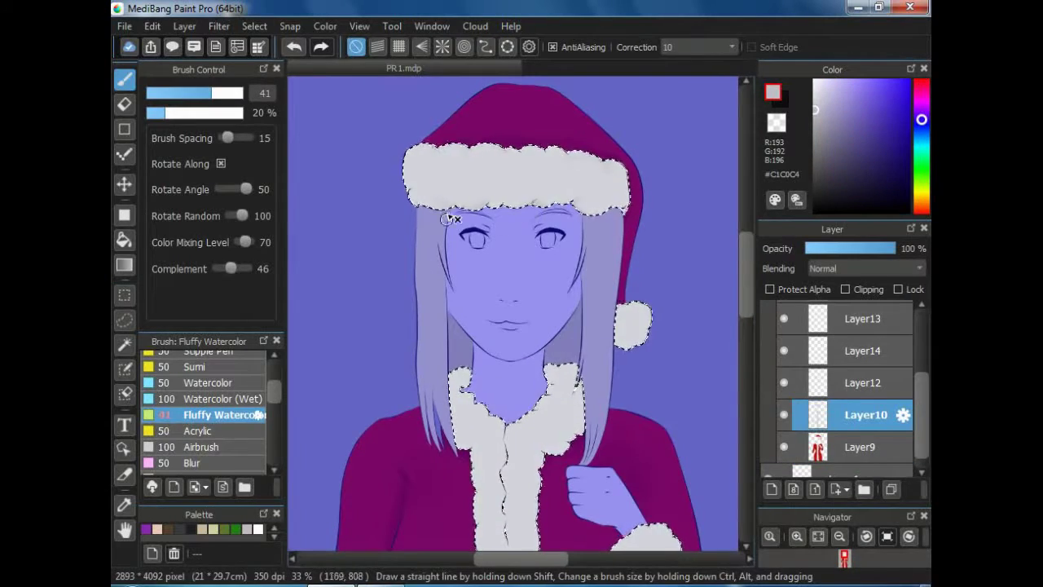
Shade the white fur trim of the coat on Layer10 with light grey #C1C0C4 in Fluffy Watercolor
scroll(626, 300, down, 3)
scroll(585, 295, down, 4)
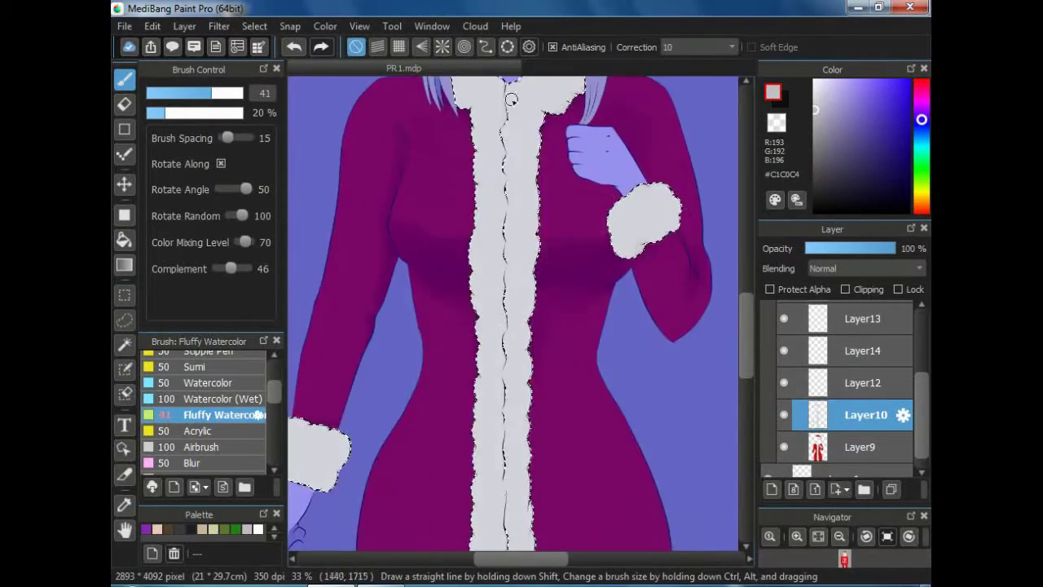
drag(522, 263, 575, 302)
scroll(536, 233, down, 3)
scroll(369, 305, left, 2)
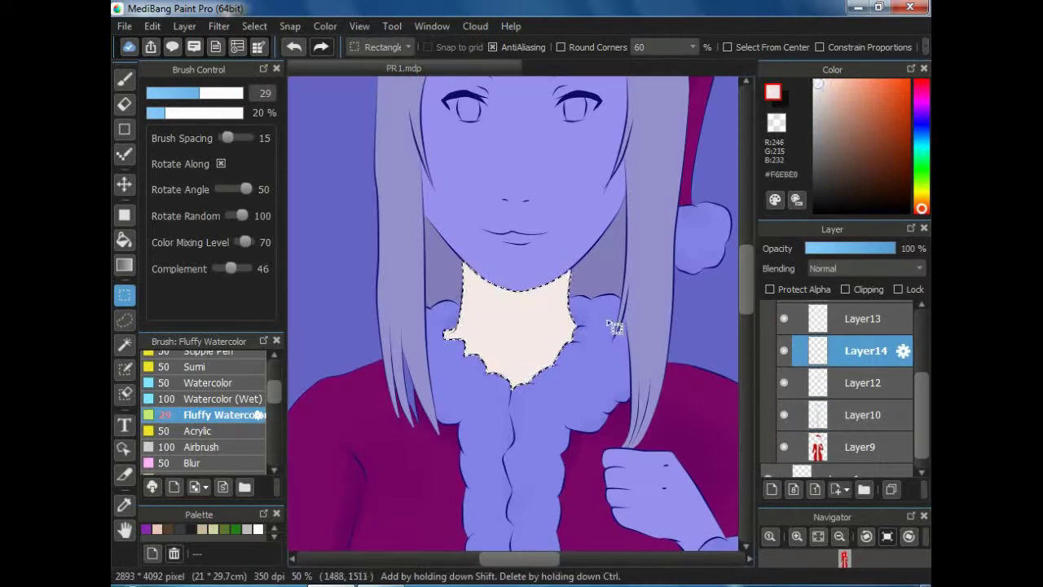
Shade the skin of the neck, face and hands with soft skin shadow tones such as #EED6D1
key(b)
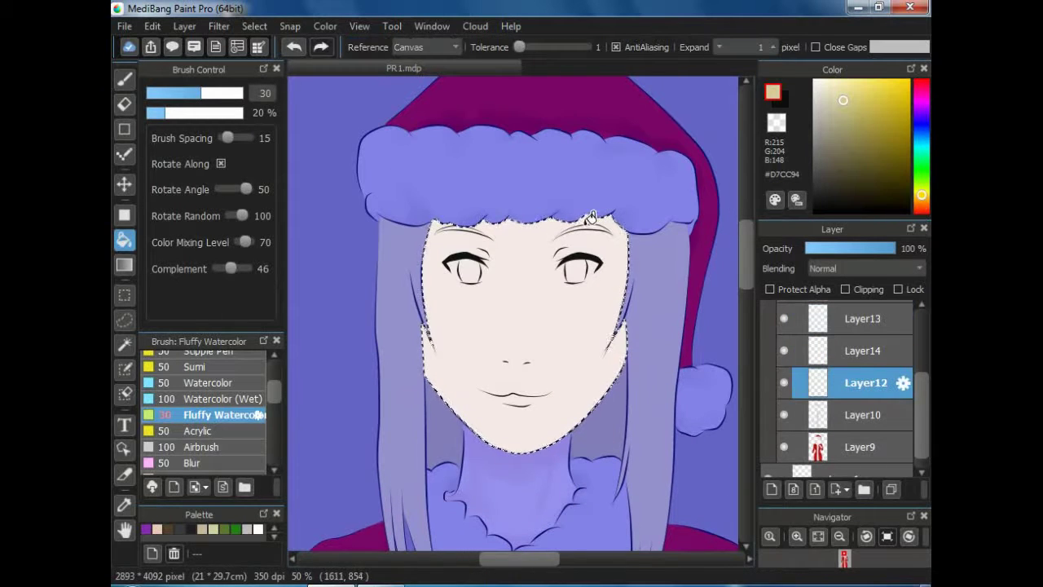
click(861, 319)
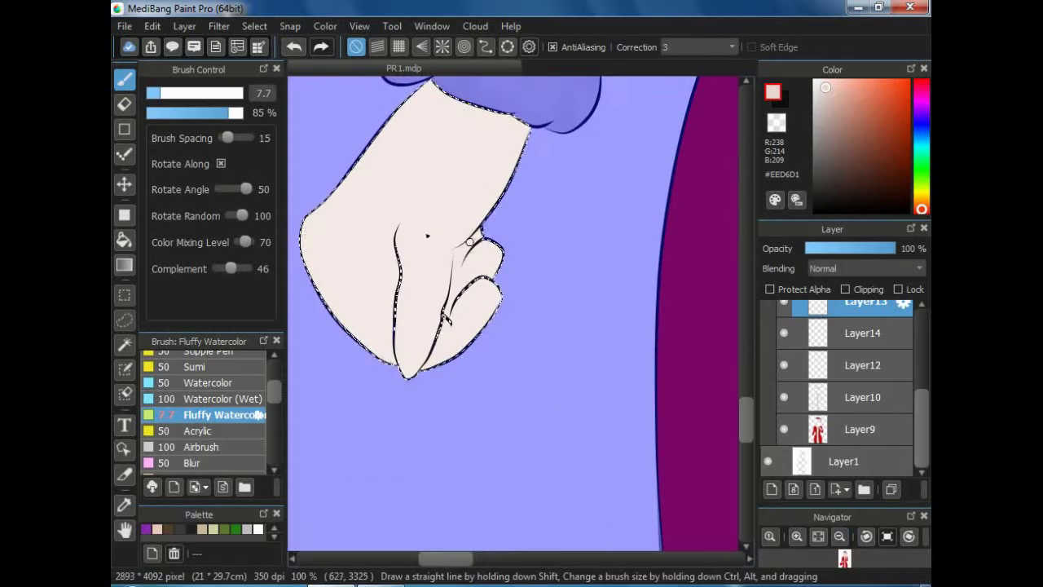
drag(489, 238, 505, 196)
scroll(513, 187, down, 1)
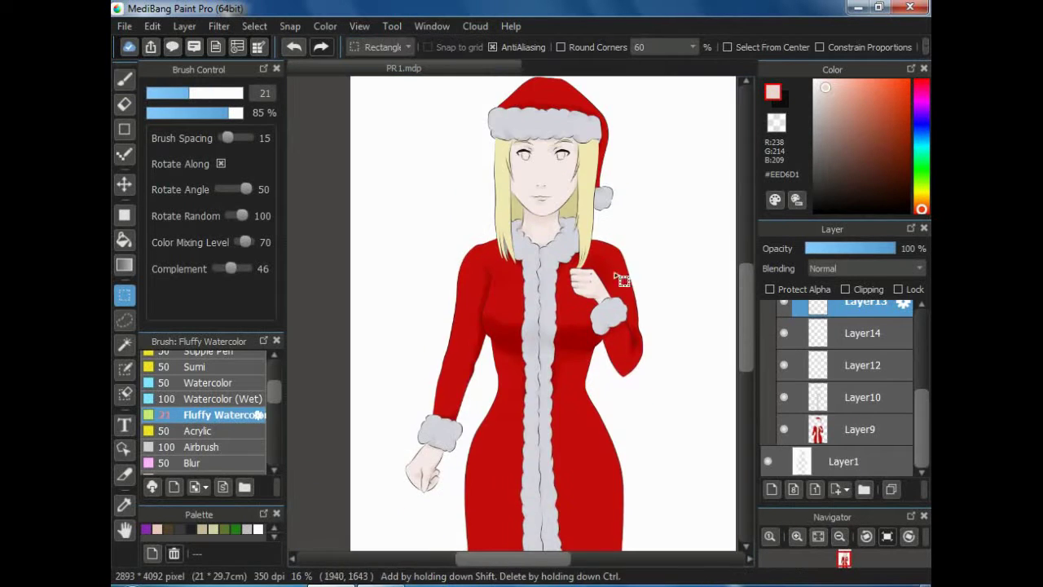
Shade the front hair strands on Layer11 with #D7CC94 and the hair behind the neck on Layer12 with #C4B981
click(785, 352)
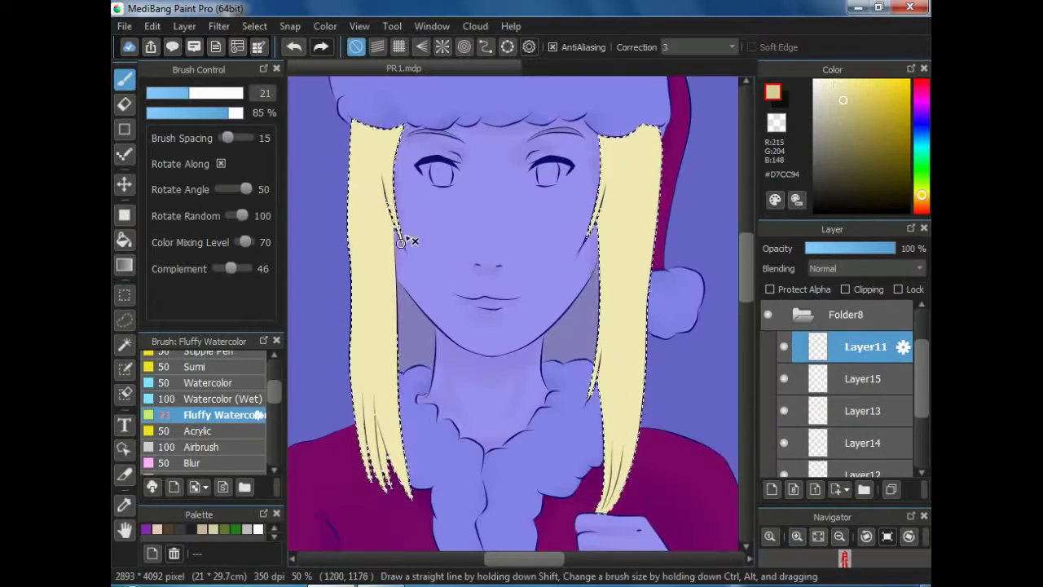
drag(405, 437, 380, 398)
click(294, 47)
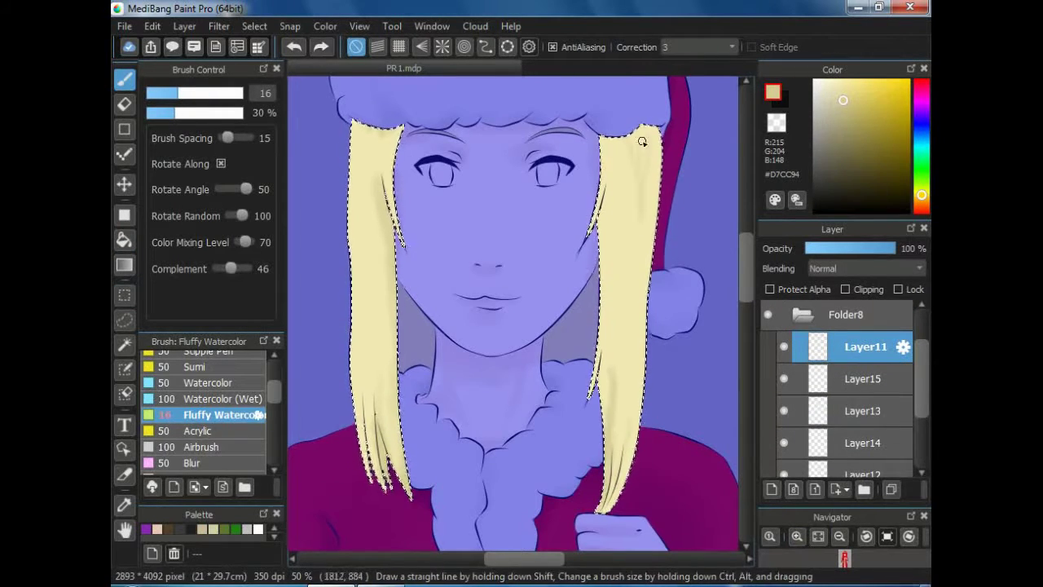
click(292, 51)
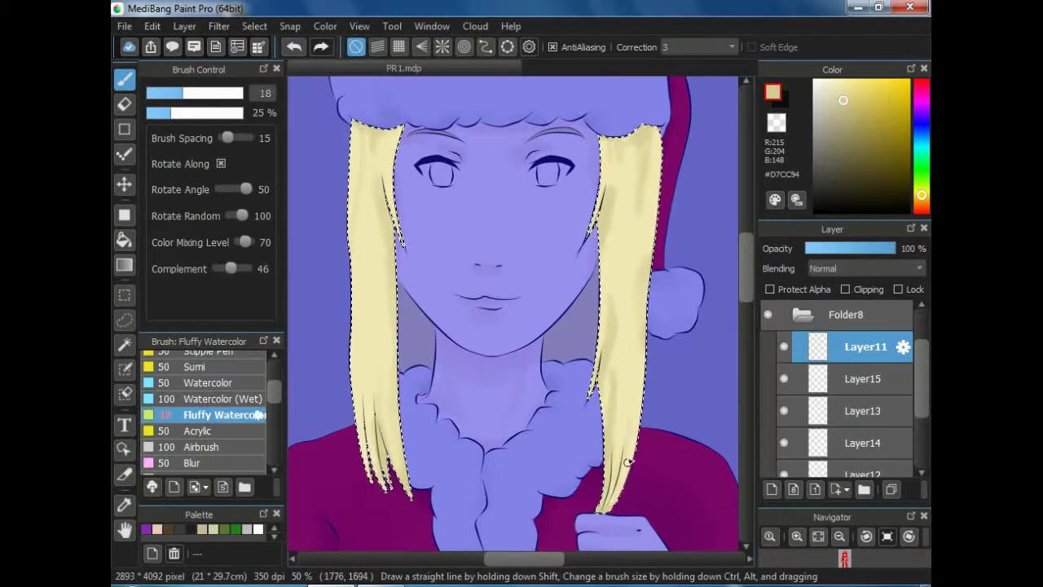
drag(383, 474, 366, 475)
click(292, 51)
drag(489, 316, 530, 316)
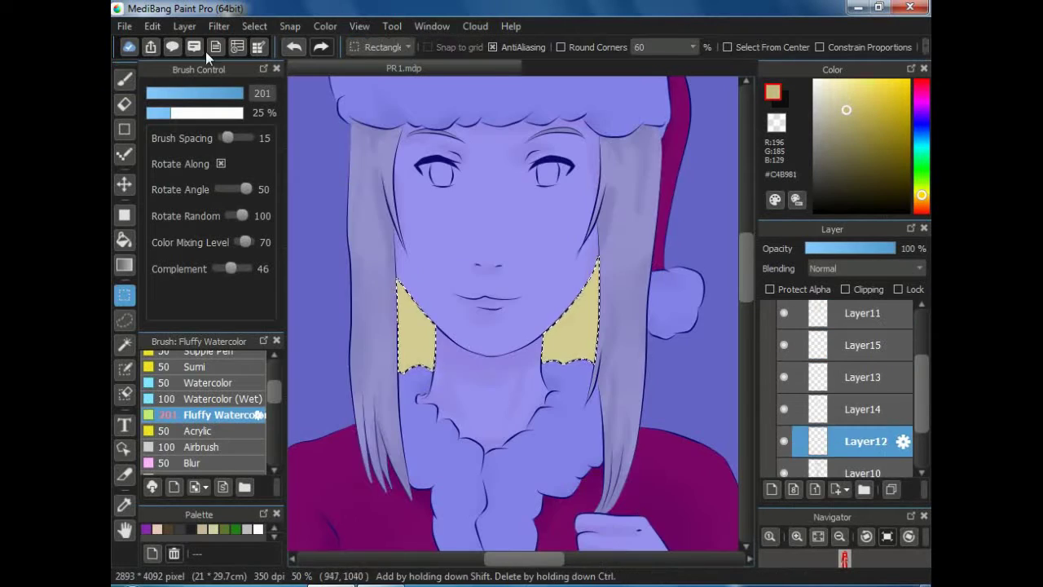
key(b)
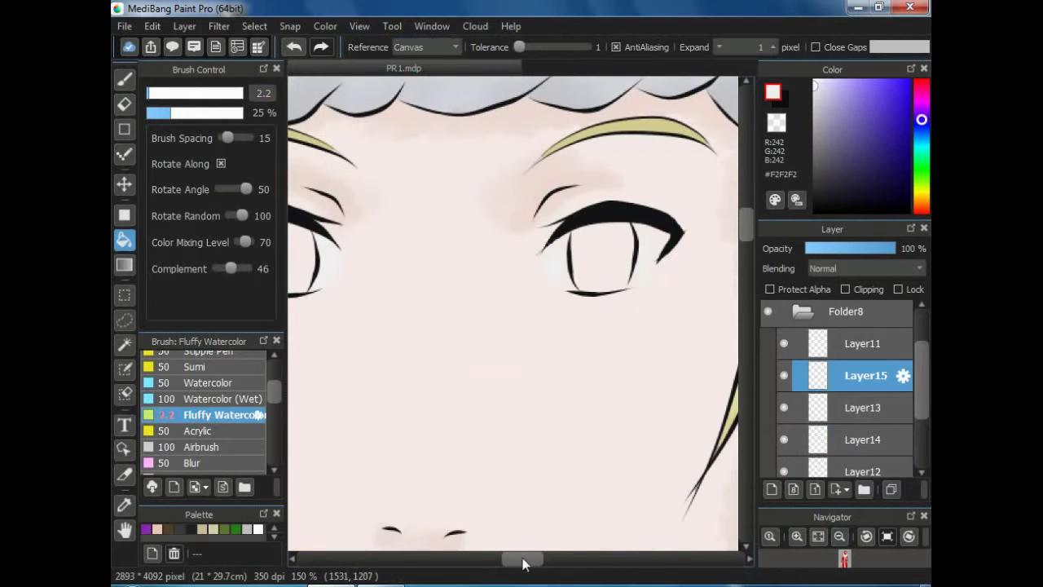
Fill both irises with blue on Layer16, then darken their edges and pupils with near-black blue #010E17
click(921, 140)
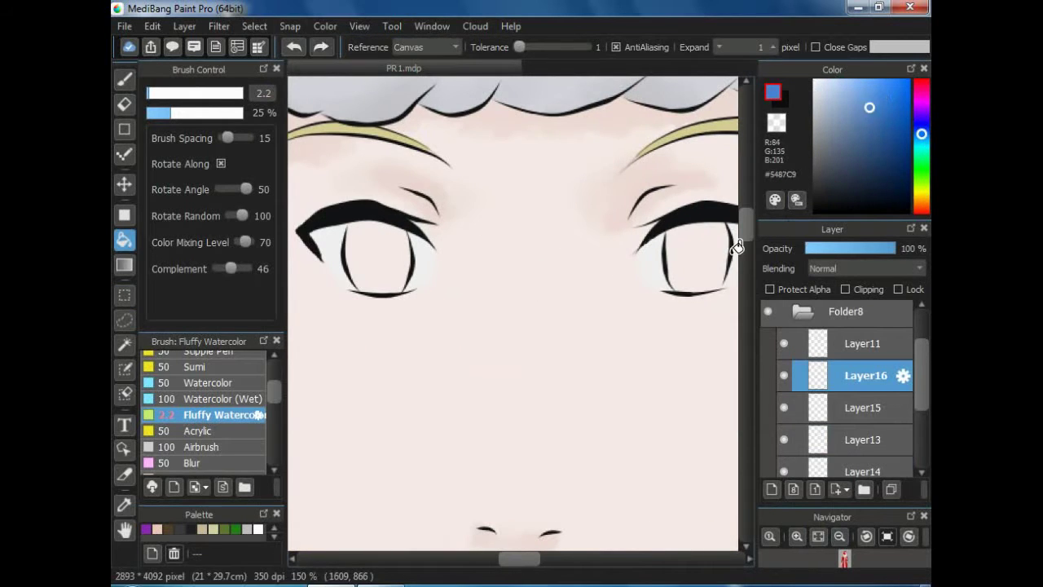
click(735, 246)
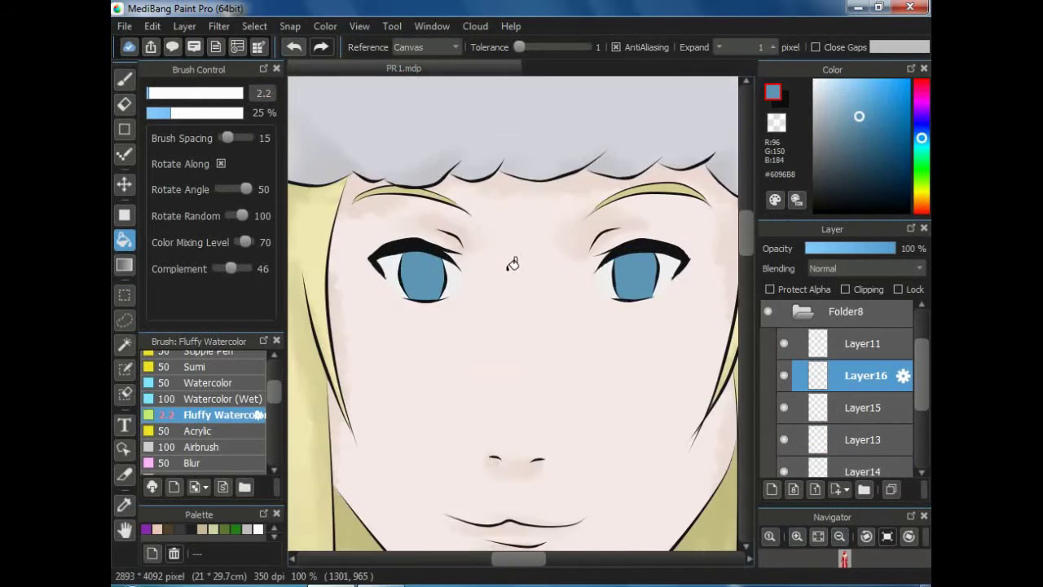
click(883, 119)
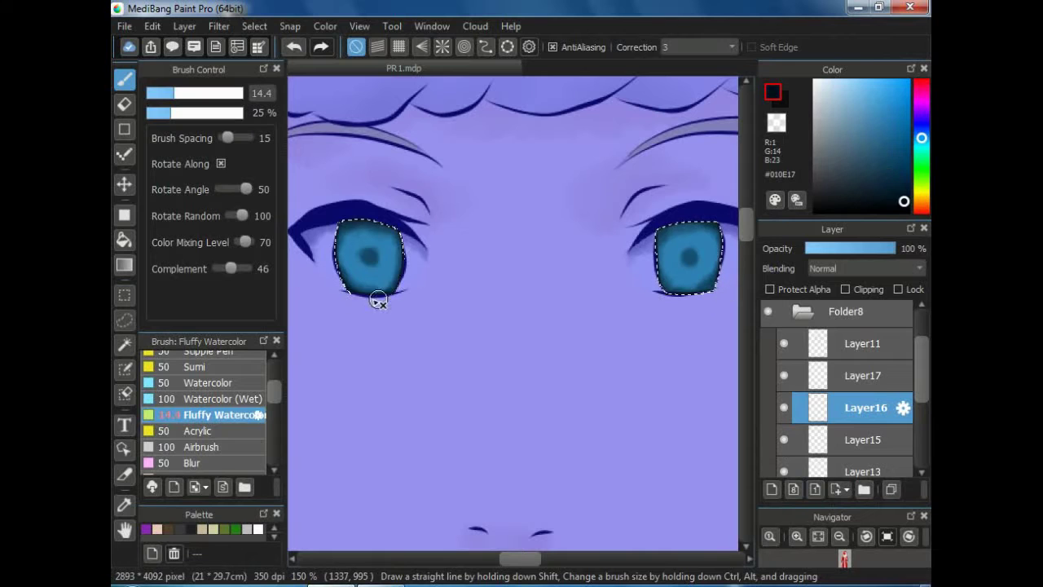
key(bracketleft)
key(bracketleft)
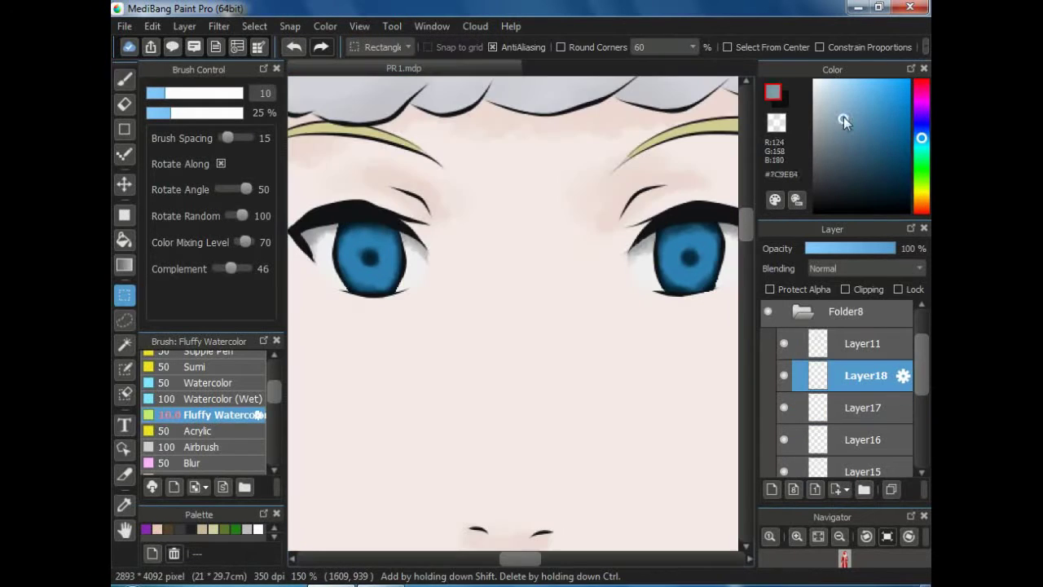
Add pale blue #D1E4EF highlights to both eyes on Layer18 and white reflections on the lower irises
key(b)
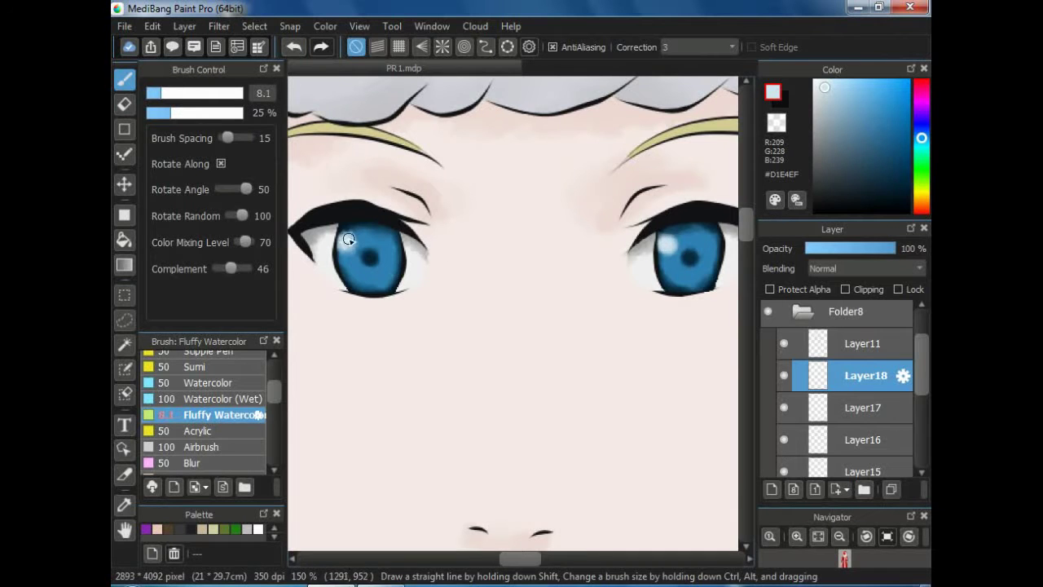
click(864, 439)
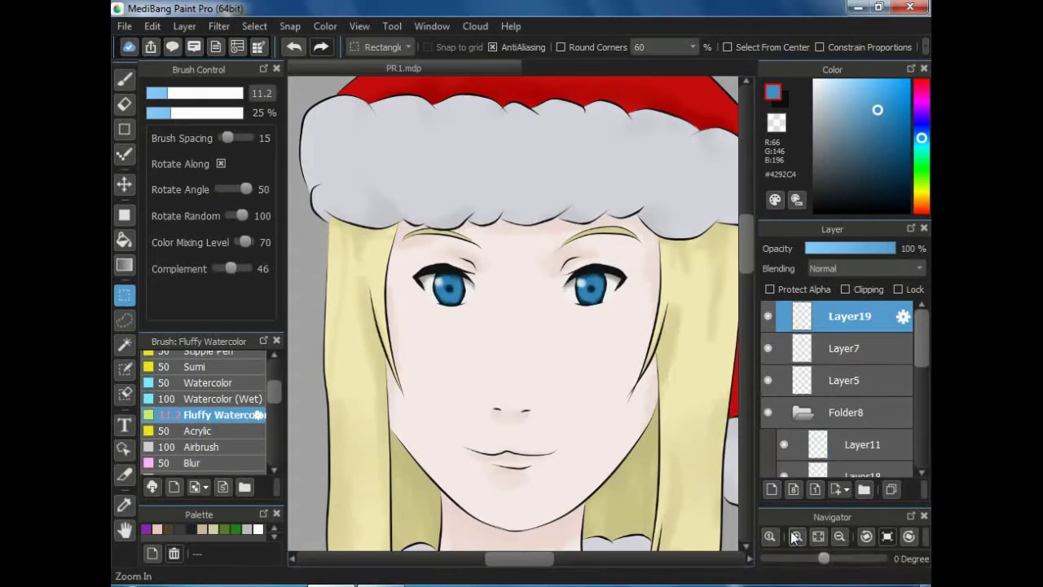
scroll(308, 189, up, 3)
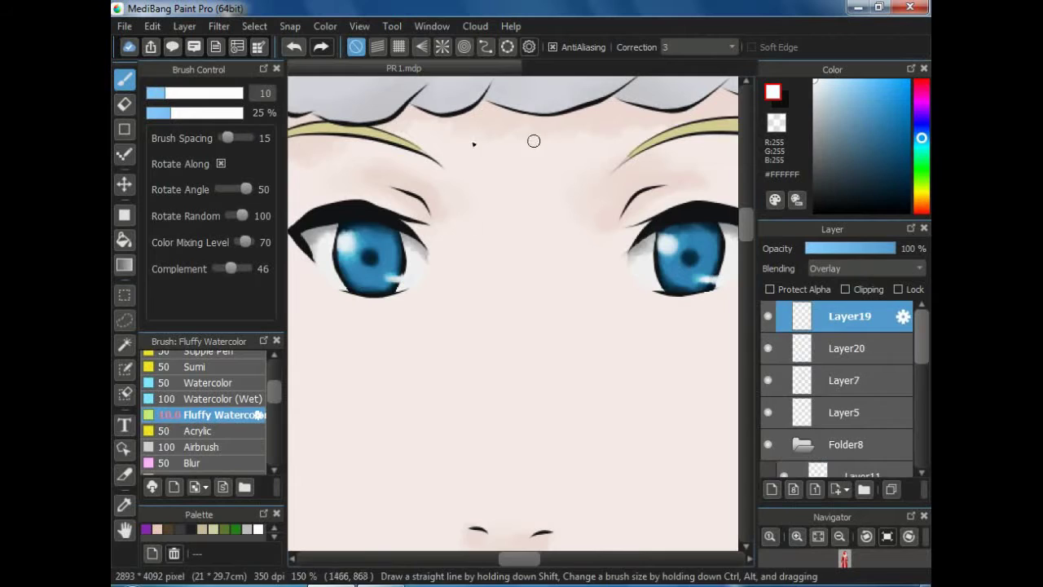
scroll(777, 451, down, 3)
Deepen the shadows across the coat's chest and sleeves on Layer9 with dark reds #AF0505, #980505 and #A00000
right_click(777, 446)
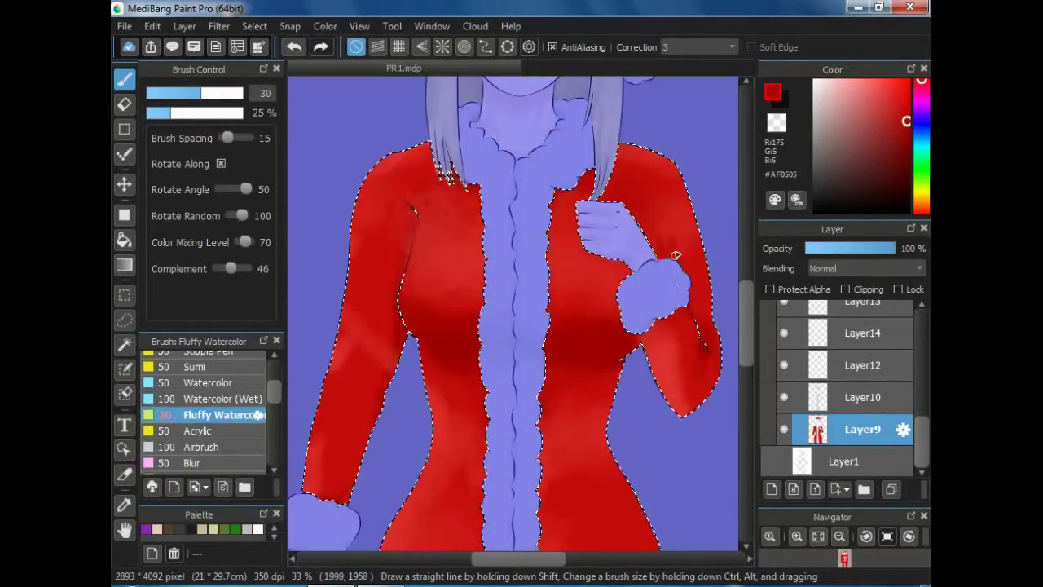
drag(675, 256, 317, 261)
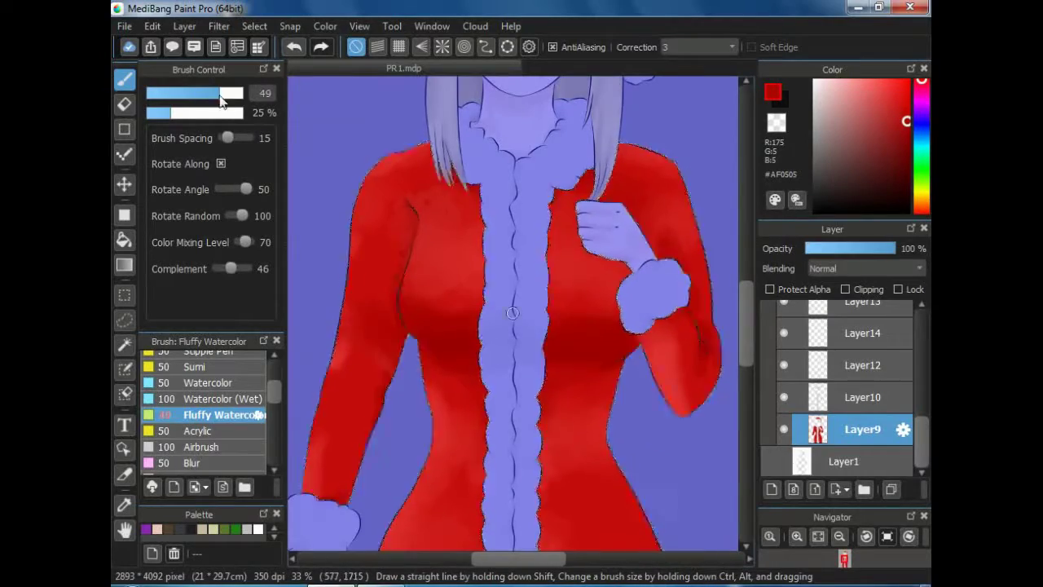
key(ctrl+z)
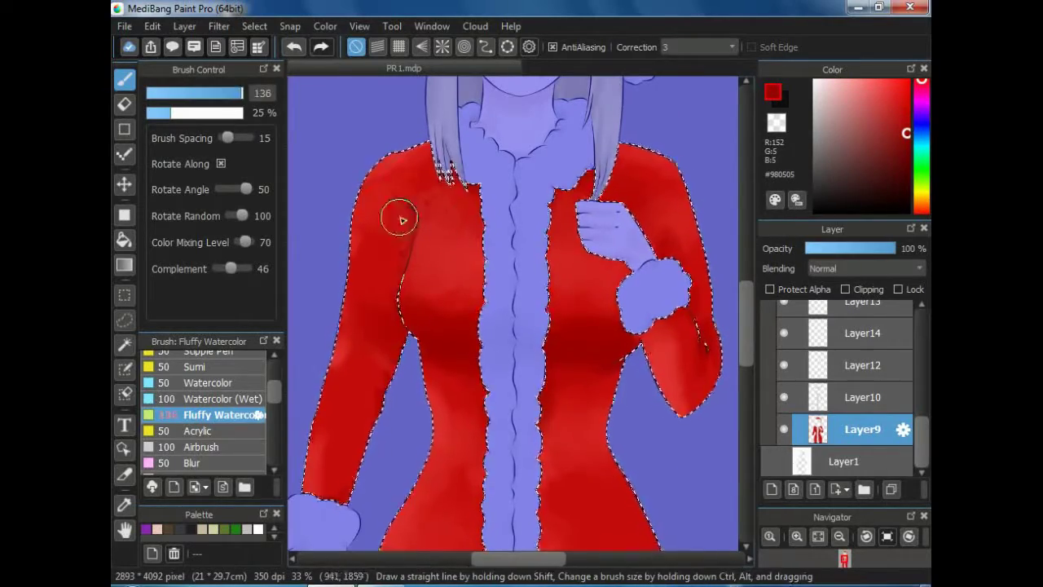
drag(364, 208, 361, 442)
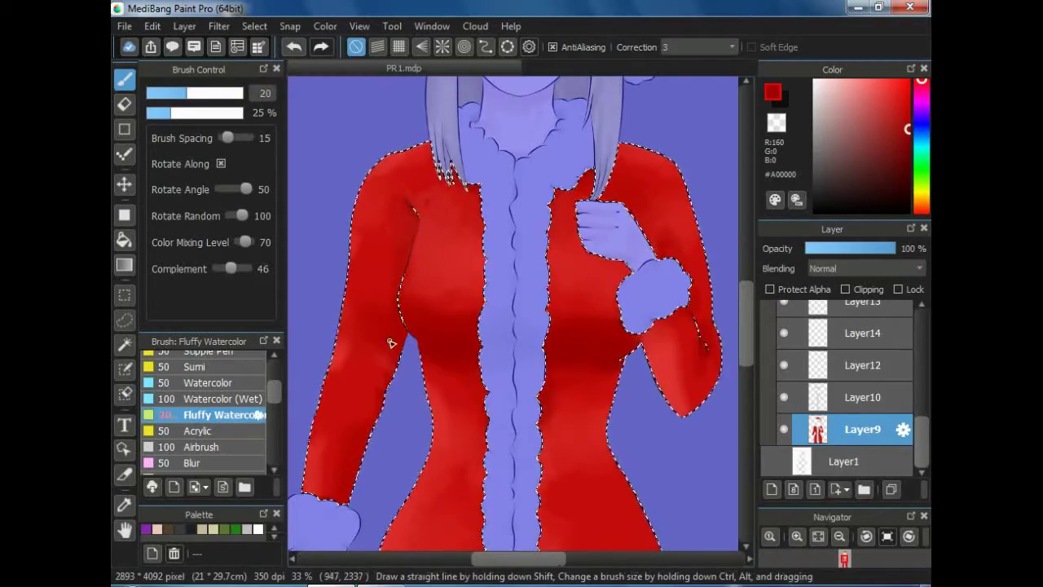
scroll(623, 304, right, 3)
drag(615, 281, 583, 232)
drag(609, 197, 624, 263)
scroll(458, 222, down, 2)
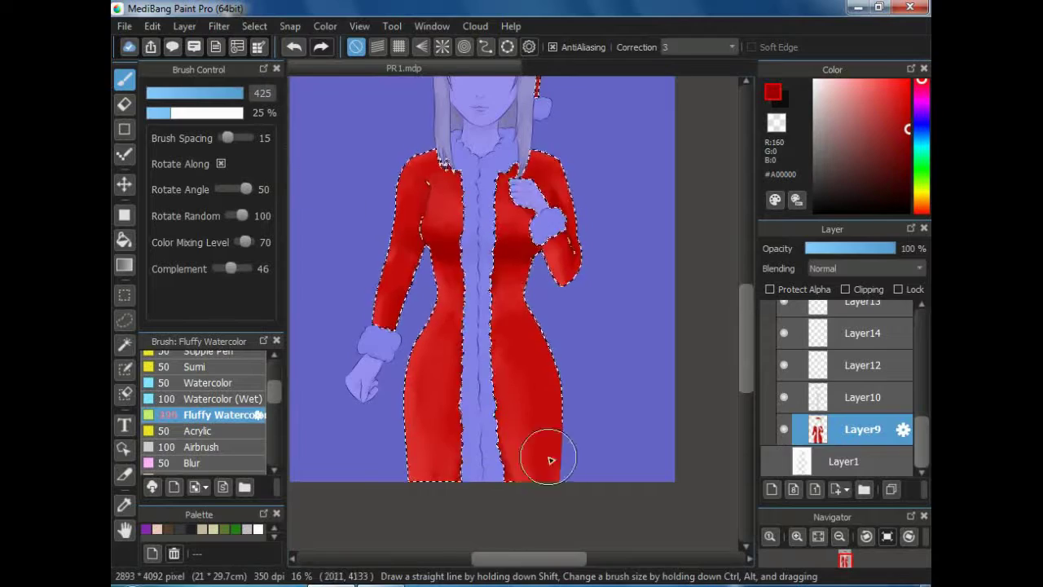
Brighten the fur on the hat, collar and coat front on Layer10 with off-white #EAE8F2 at brush size 100
scroll(745, 329, up, 2)
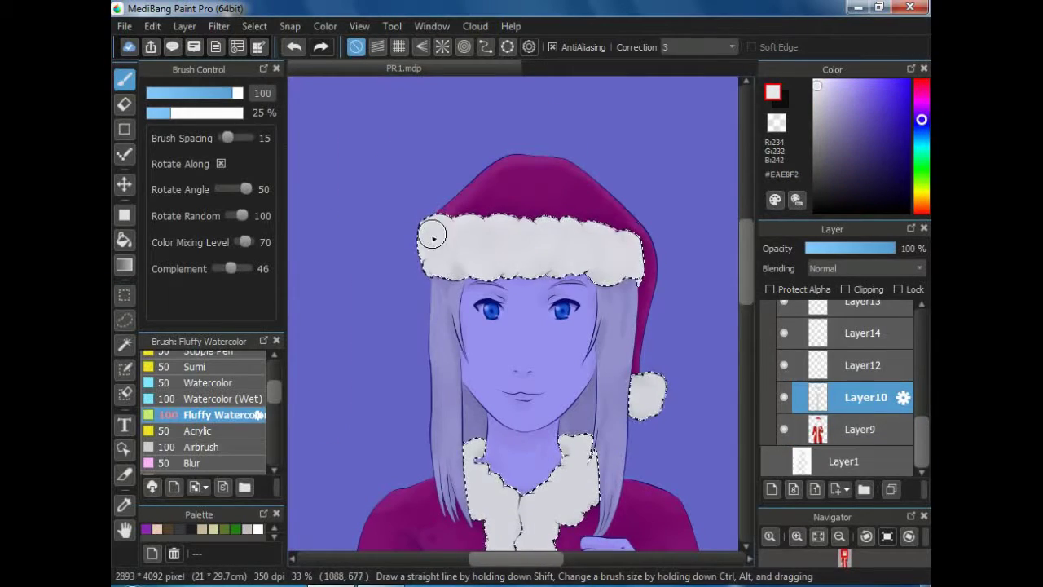
scroll(488, 252, down, 5)
key(ctrl+d)
scroll(488, 281, down, 8)
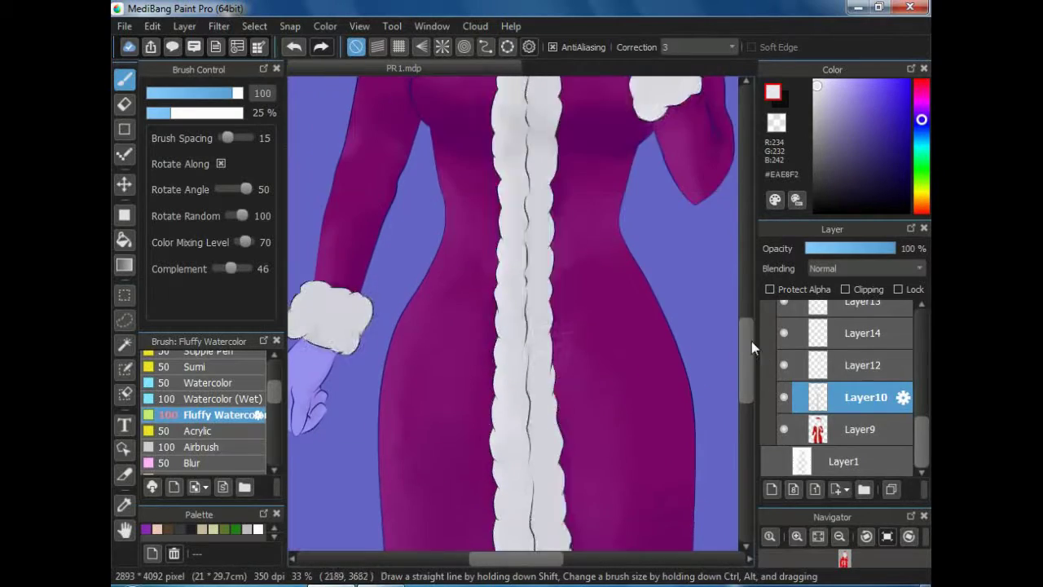
scroll(530, 272, up, 10)
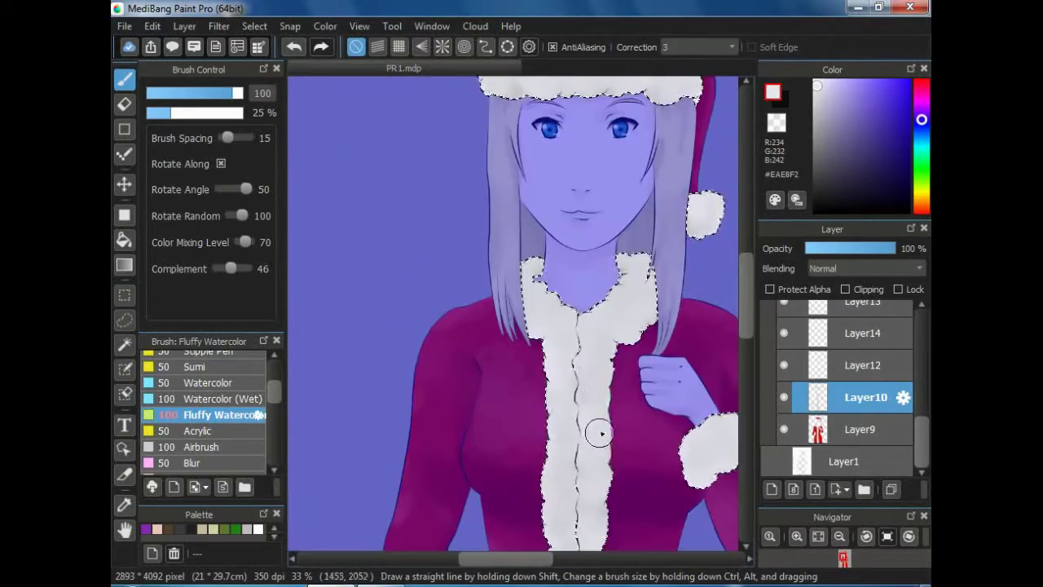
scroll(600, 432, up, 3)
Shade the fur edges of the hat, pompom and collar with grey #C6C6C6 at brush size 43
click(214, 94)
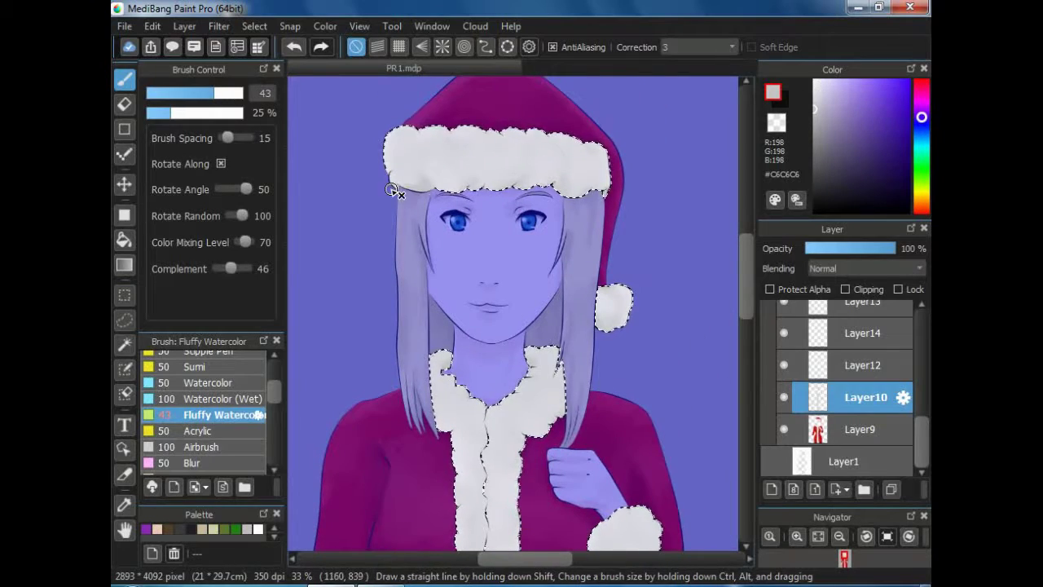
scroll(526, 375, up, 1)
drag(546, 361, 443, 374)
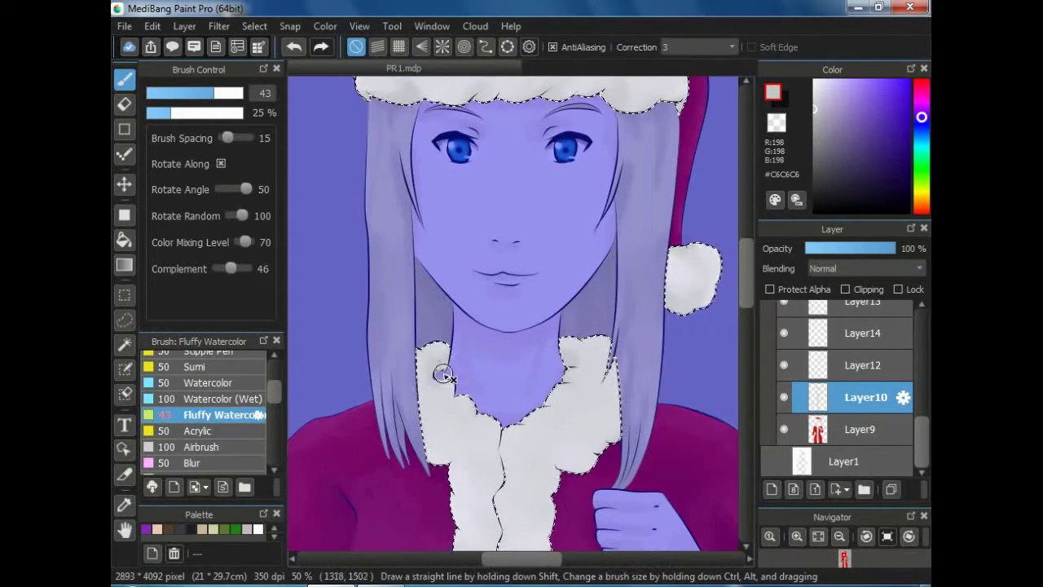
scroll(454, 399, down, 1)
Shade the fur along the coat's front opening and cuffs with greys #B7B7B7 and #BCBCBE
scroll(454, 398, down, 3)
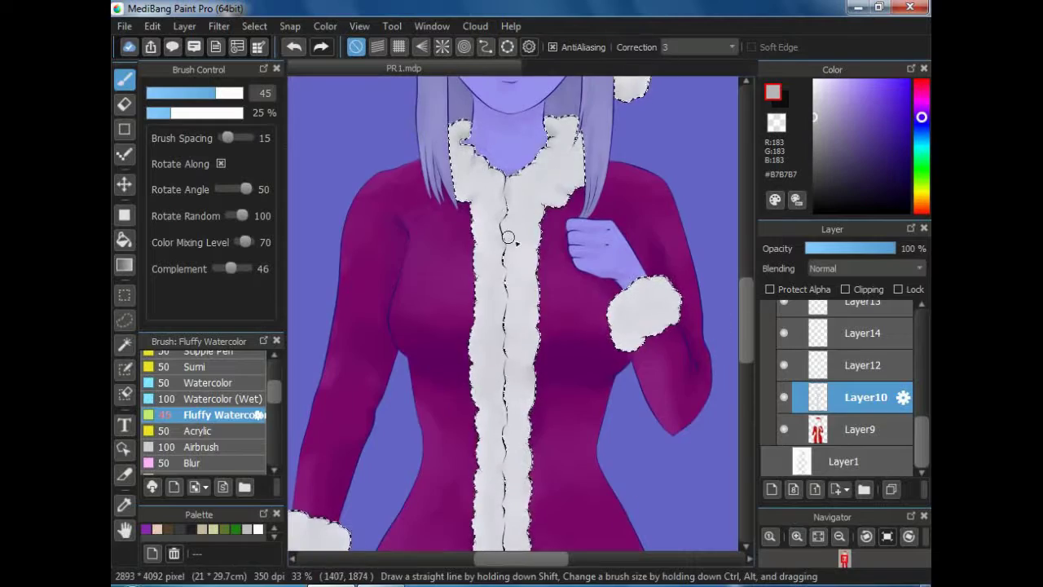
mouse_move(670, 436)
mouse_down()
mouse_move(733, 330)
mouse_move(794, 314)
mouse_up()
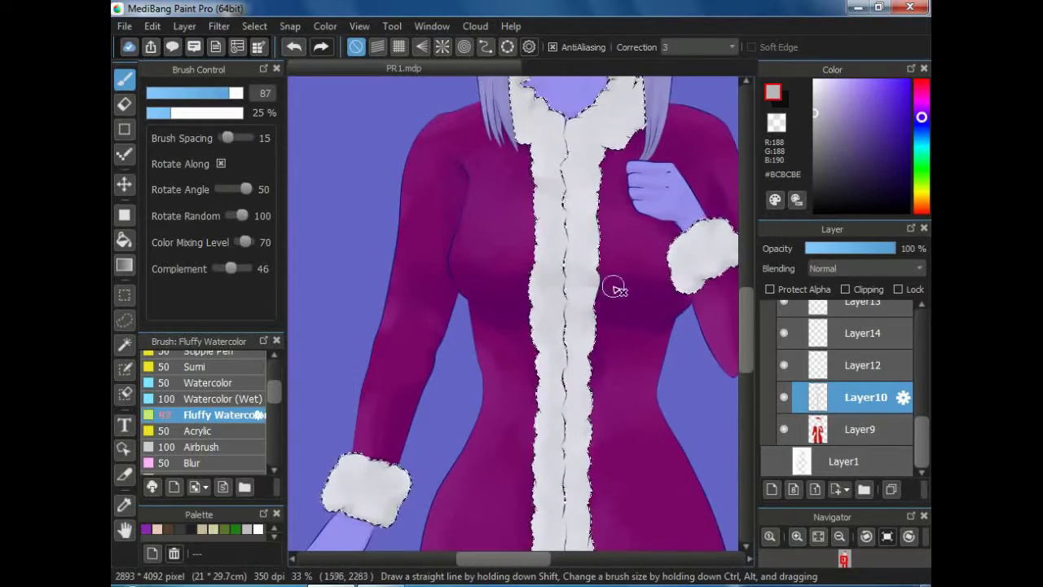
drag(559, 435, 577, 333)
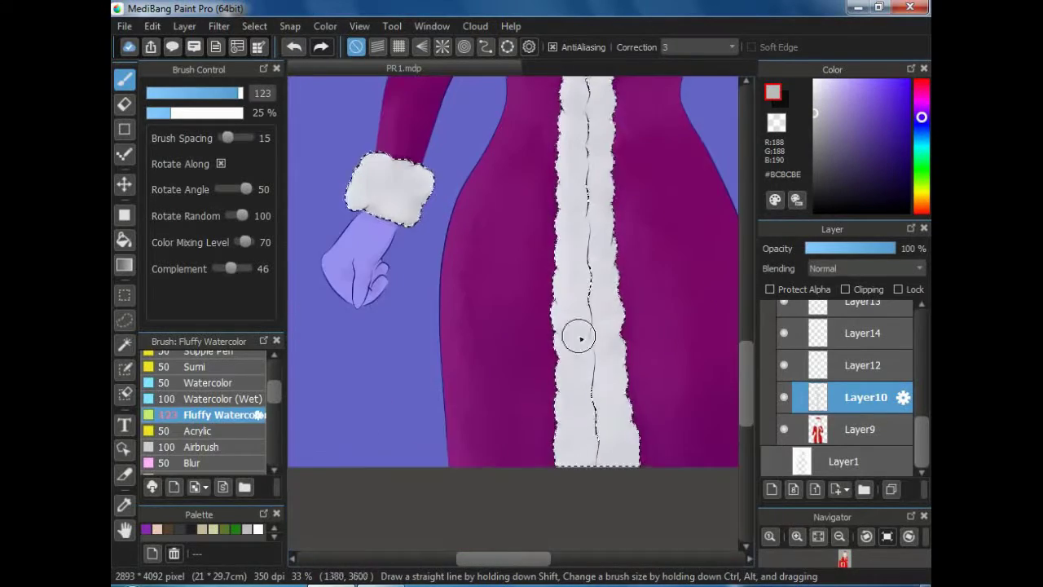
Highlight the blonde hair strands on Layer11 with pale yellow #FFF9DA at brush size 15, then clear the selection
click(843, 557)
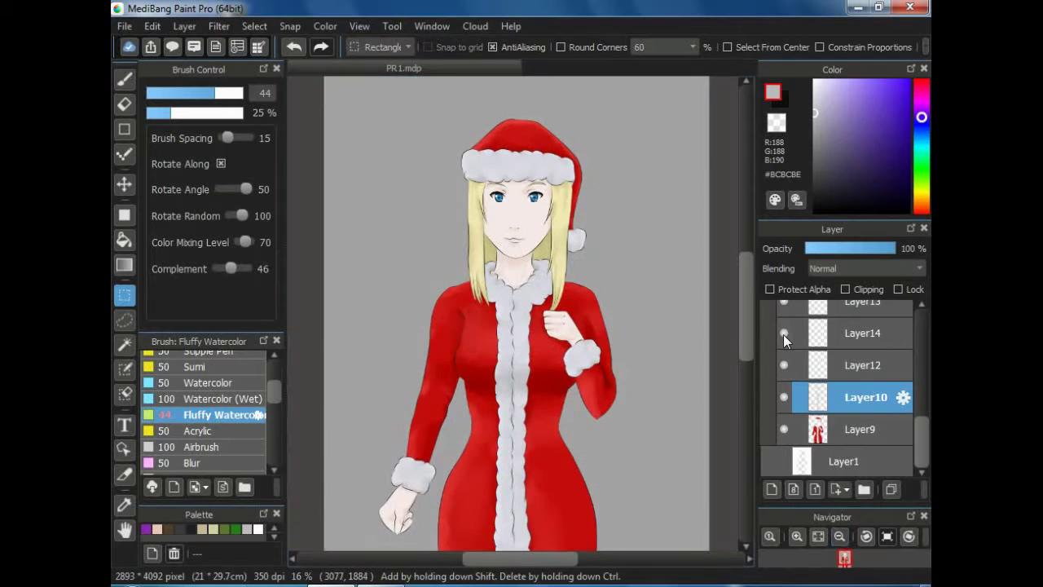
scroll(784, 369, up, 1)
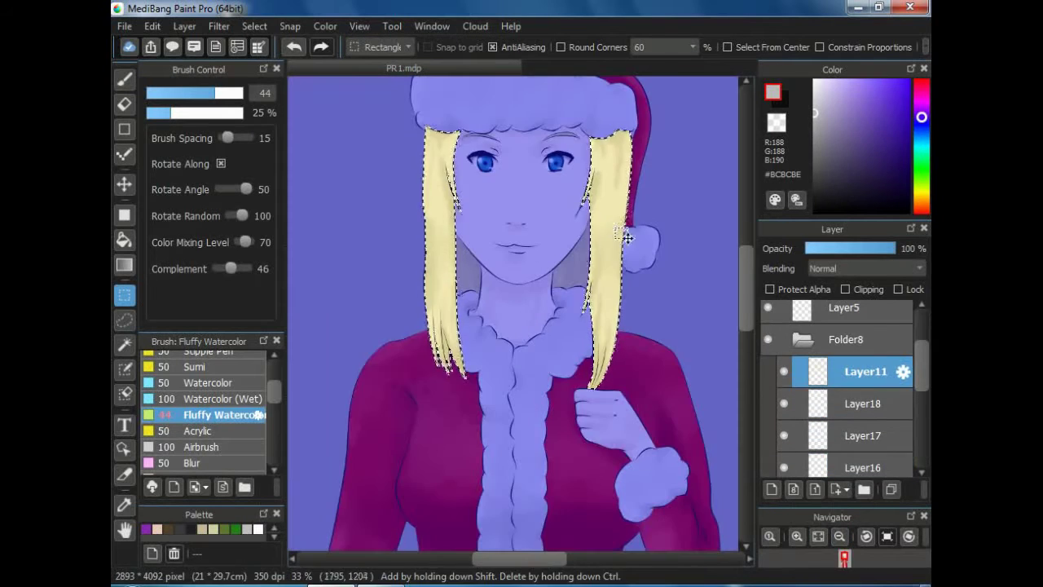
key(b)
alt+click(623, 236)
scroll(464, 114, up, 1)
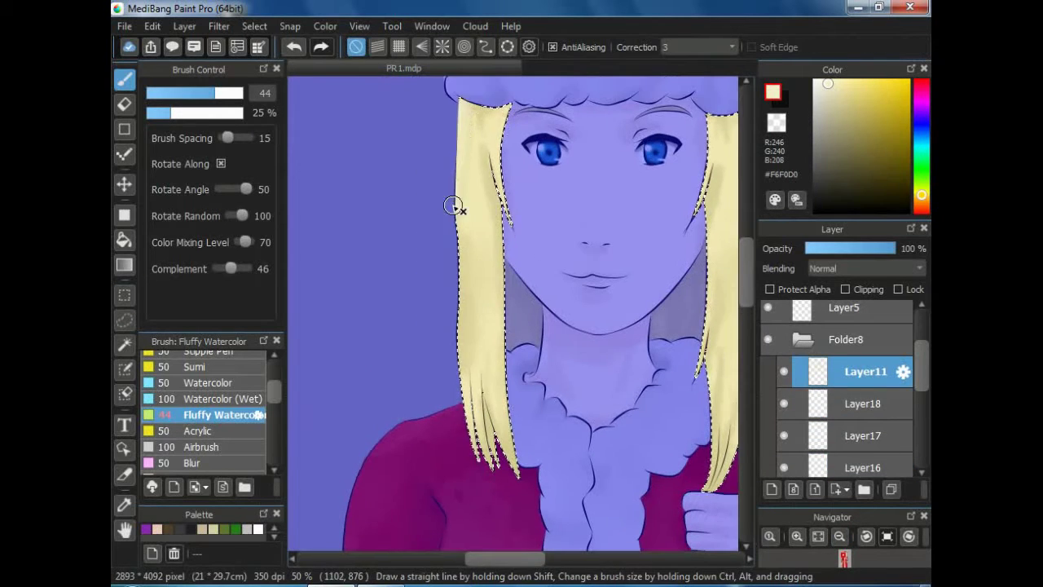
click(826, 79)
mouse_move(468, 206)
mouse_down()
mouse_move(481, 367)
mouse_move(473, 244)
mouse_move(488, 321)
mouse_move(469, 208)
mouse_up()
drag(505, 557, 522, 554)
drag(630, 243, 636, 211)
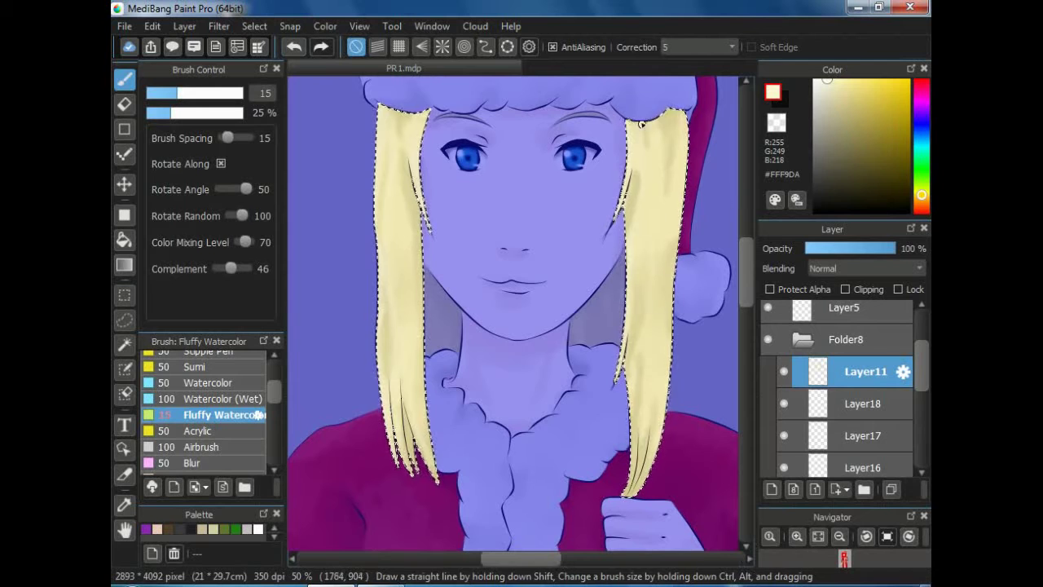
click(839, 536)
click(124, 294)
key(ctrl+d)
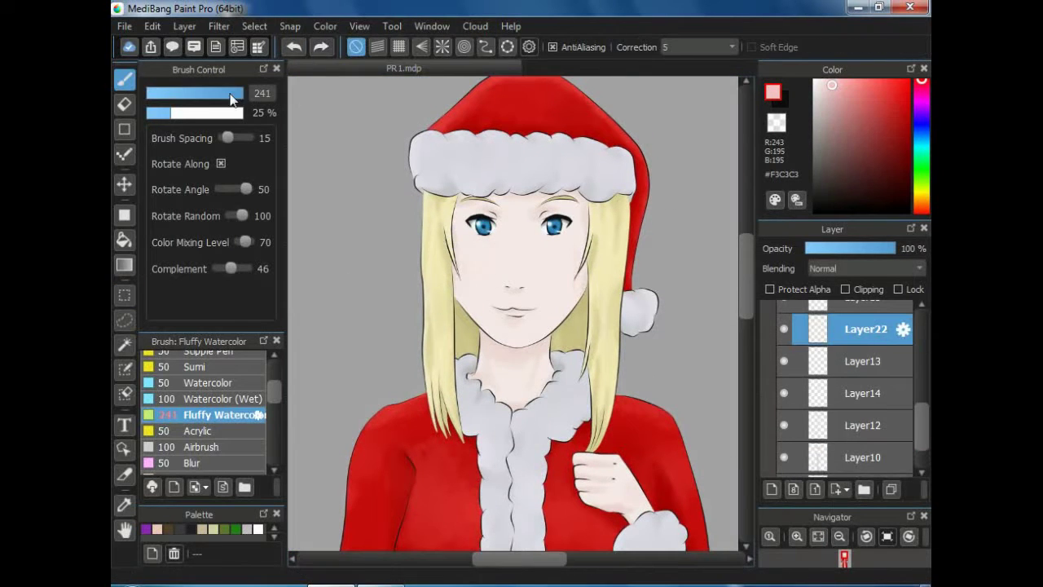
Undo the last two strokes on Layer22 and set the layer's opacity to 73%
click(293, 48)
click(293, 49)
drag(896, 248, 873, 248)
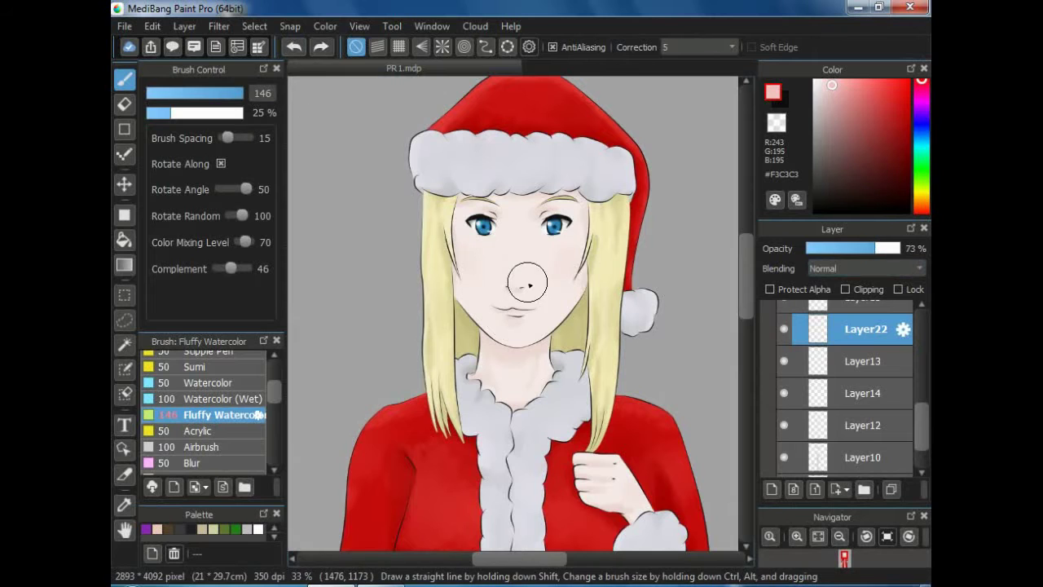
Add small white #FFFFFF highlights to both cheeks on a new layer at brush size 14
click(836, 369)
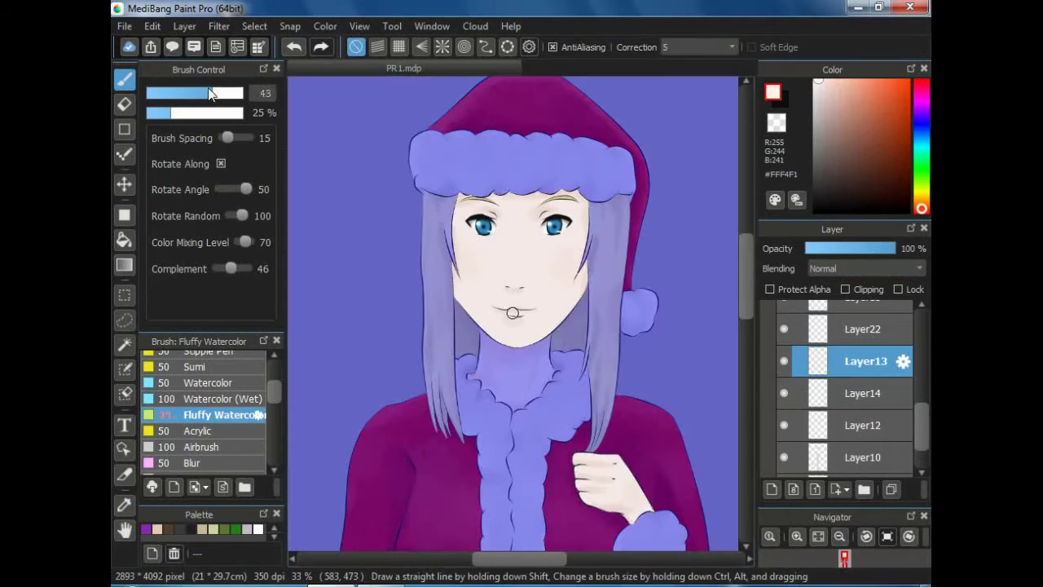
scroll(513, 313, up, 5)
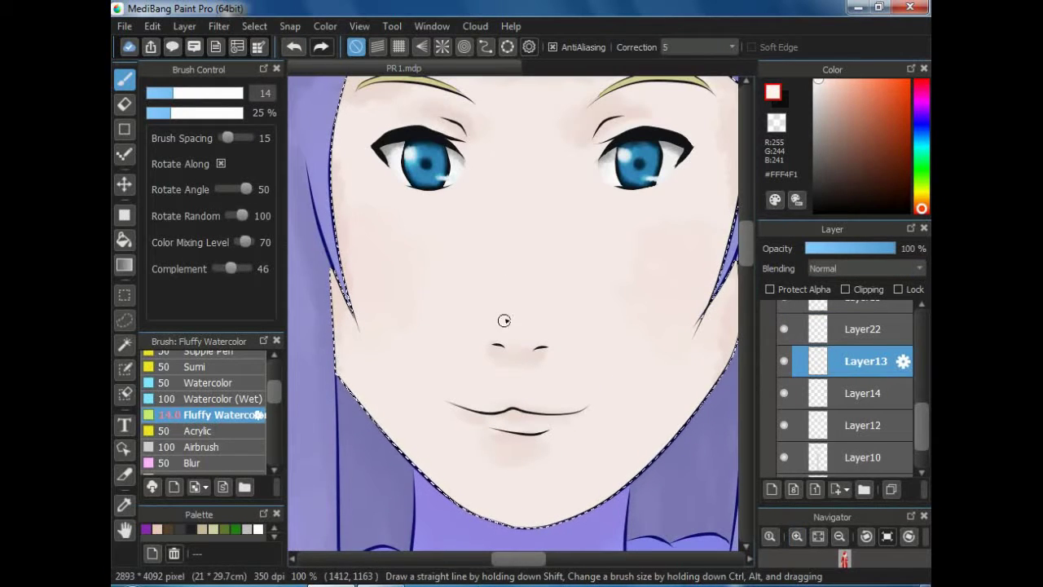
click(856, 328)
click(771, 488)
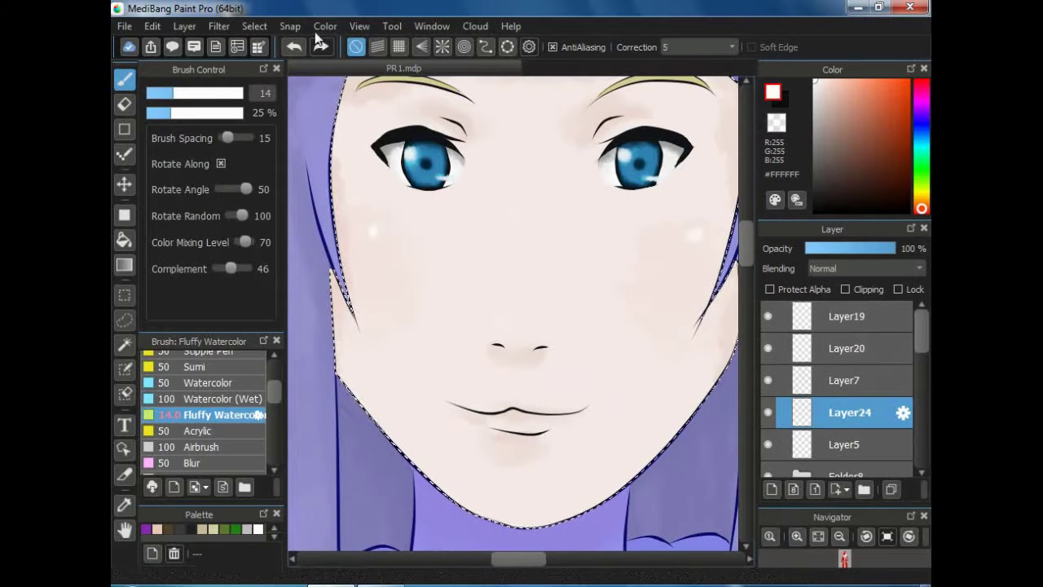
Shade the face around the mouth and jaw on Layer13 with skin tone #EDD8D2 at brush size 11.2
alt+click(428, 280)
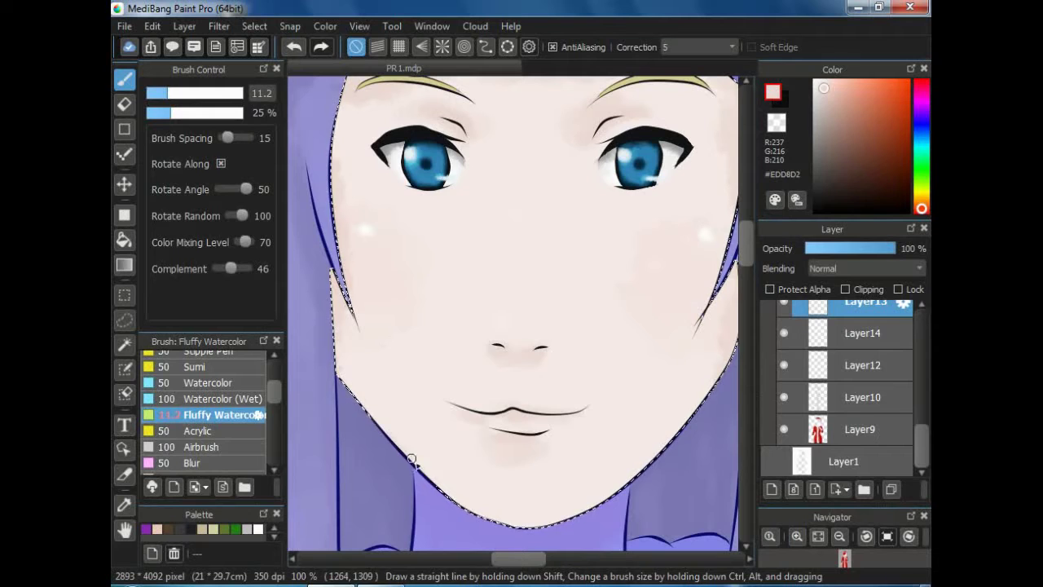
key(ctrl+z)
drag(483, 415, 466, 415)
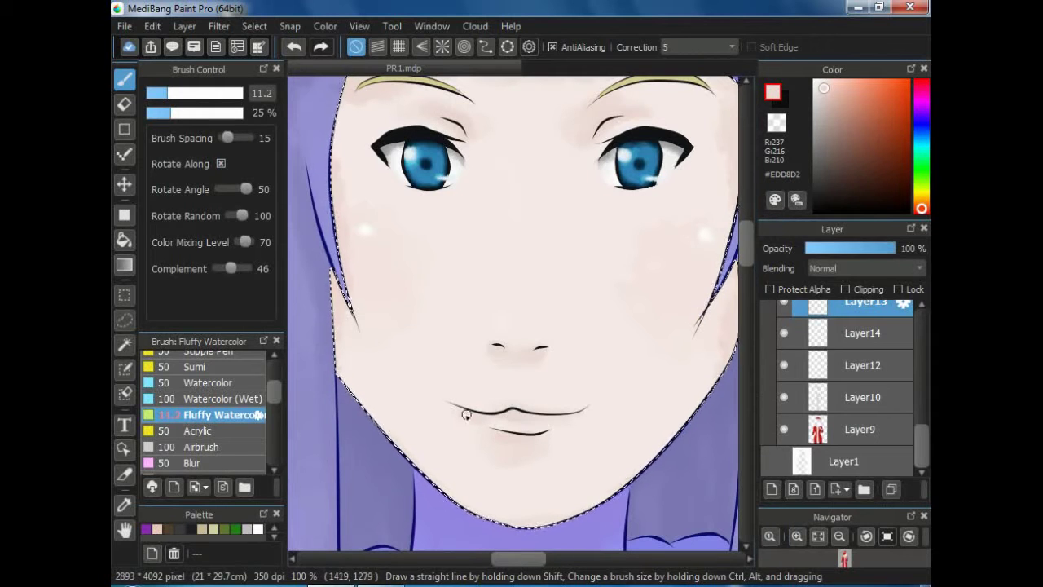
scroll(463, 413, down, 2)
drag(442, 377, 372, 384)
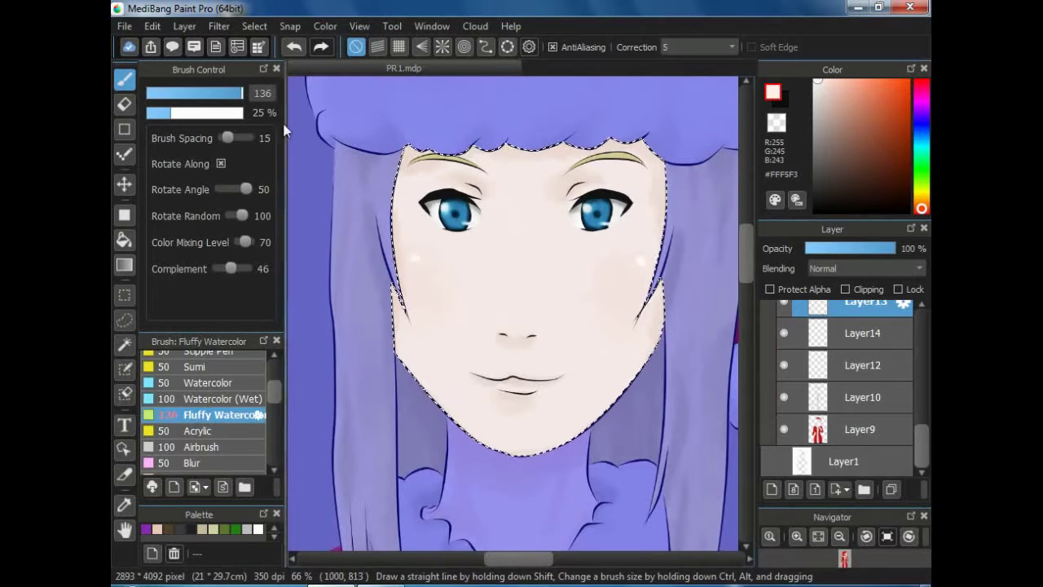
Tint the neck on Layer14 with pink #F9C8C8 at brush size 218
key(m)
scroll(921, 419, up, 1)
click(862, 342)
key(b)
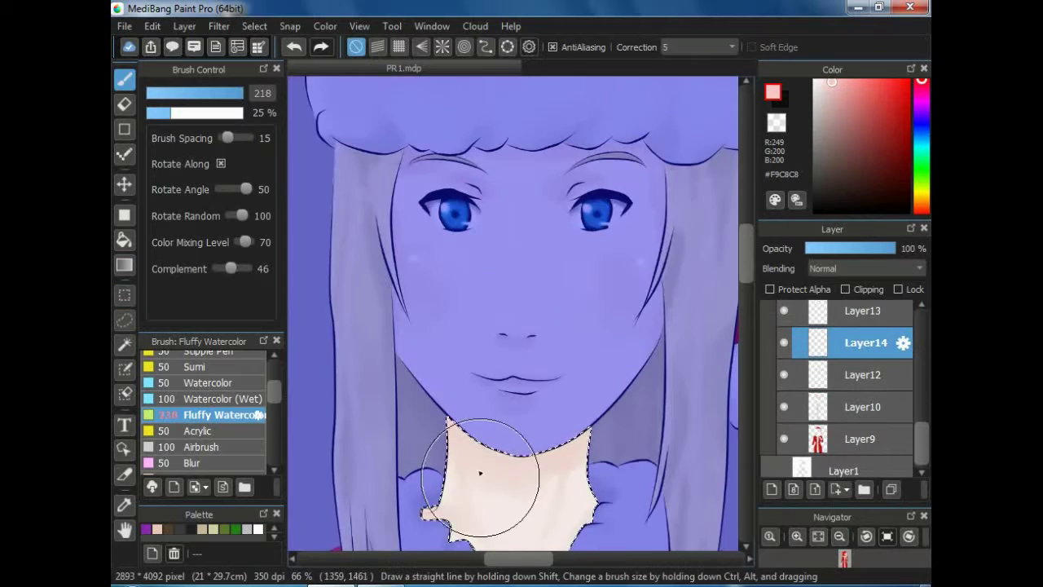
scroll(513, 310, down, 2)
Touch up the skin of the face and raised hand with pink #F9C8C8 at brush size 61
drag(242, 93, 227, 96)
click(861, 310)
scroll(847, 374, up, 2)
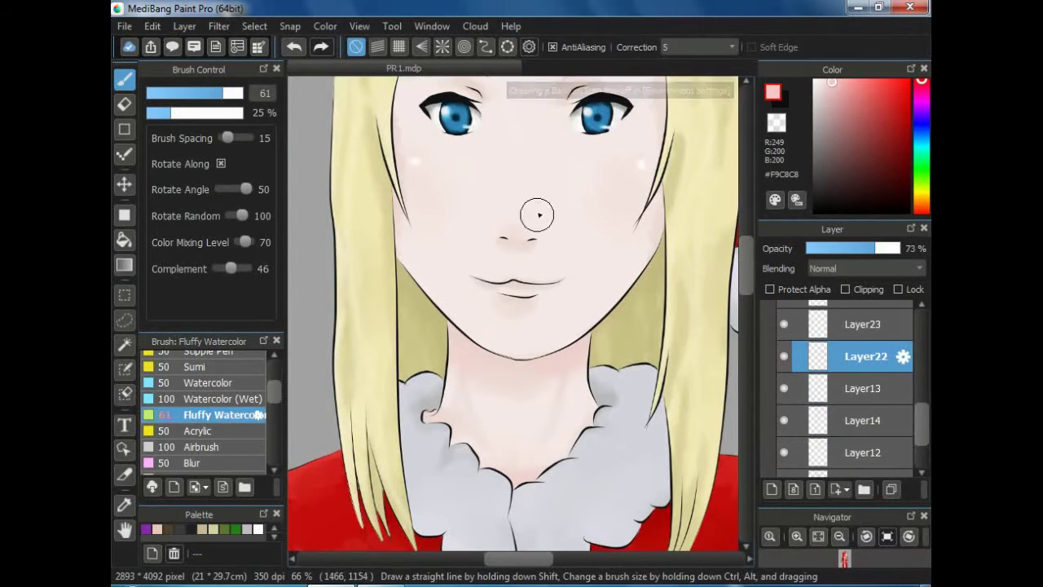
scroll(500, 221, down, 4)
scroll(624, 203, up, 3)
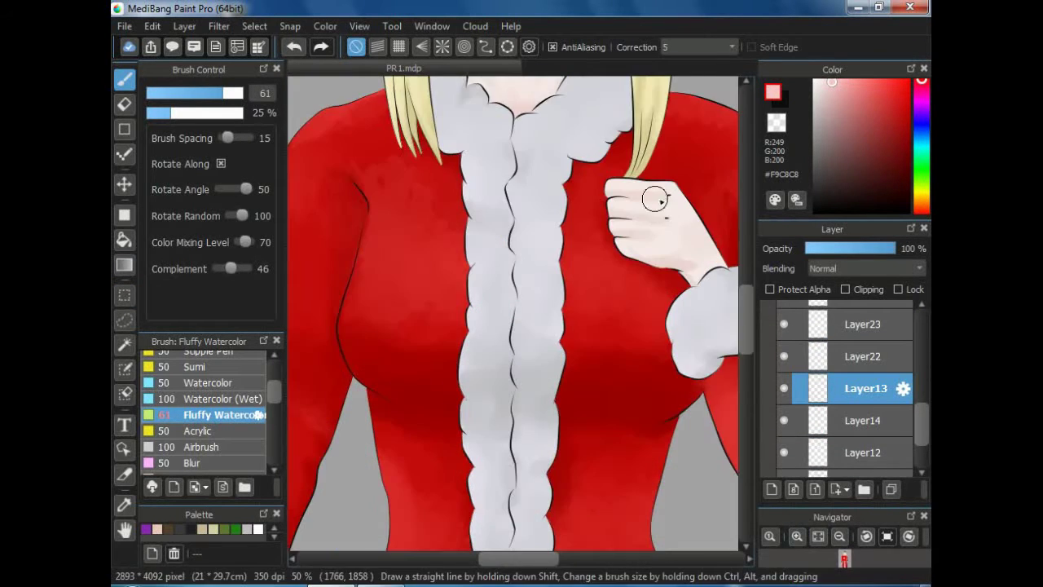
scroll(383, 375, up, 2)
Brighten the white fur on Layer10 by raising its brightness to +19 with the Hue Saturation Brightness filter
click(839, 536)
click(839, 536)
scroll(847, 391, down, 3)
click(862, 397)
click(218, 26)
click(240, 117)
drag(766, 160, 802, 160)
click(892, 182)
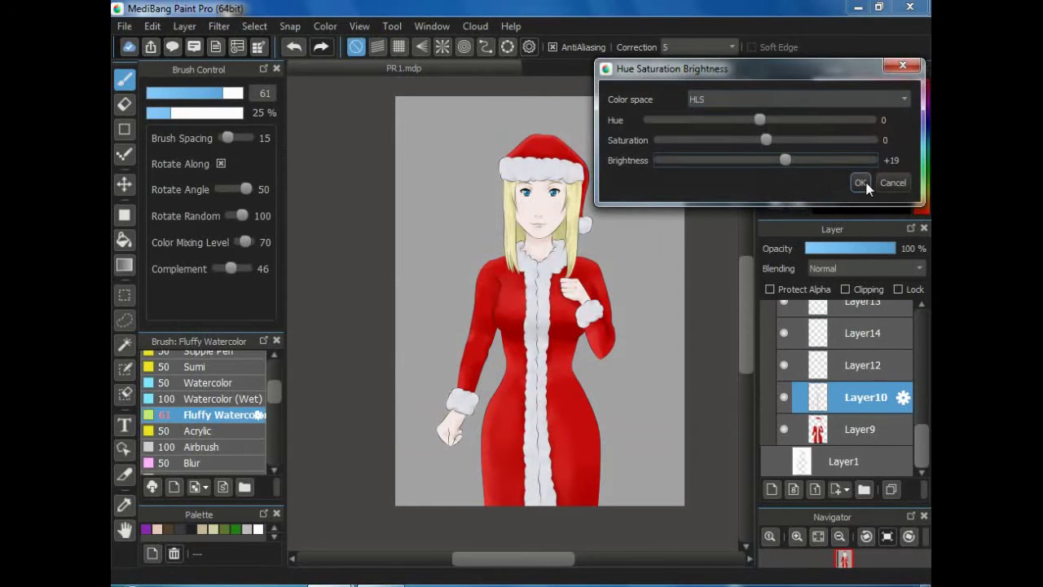
click(860, 183)
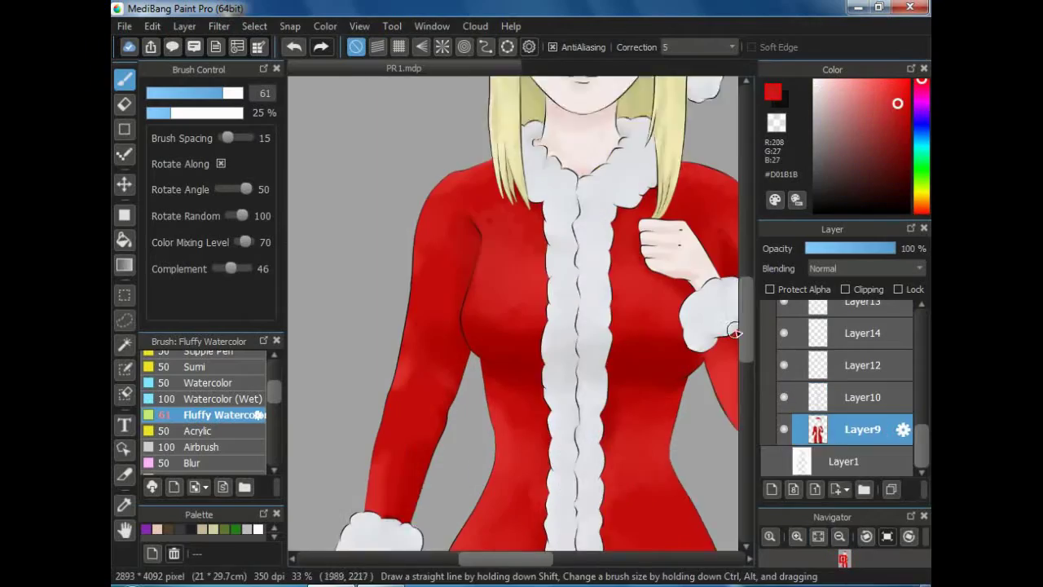
Brighten the coat's shoulders and sleeves on Layer9 with reds #D01B1B and #DE2C2C
mouse_move(384, 209)
mouse_down()
mouse_move(412, 245)
mouse_move(408, 272)
mouse_move(489, 193)
mouse_up()
drag(505, 559, 527, 564)
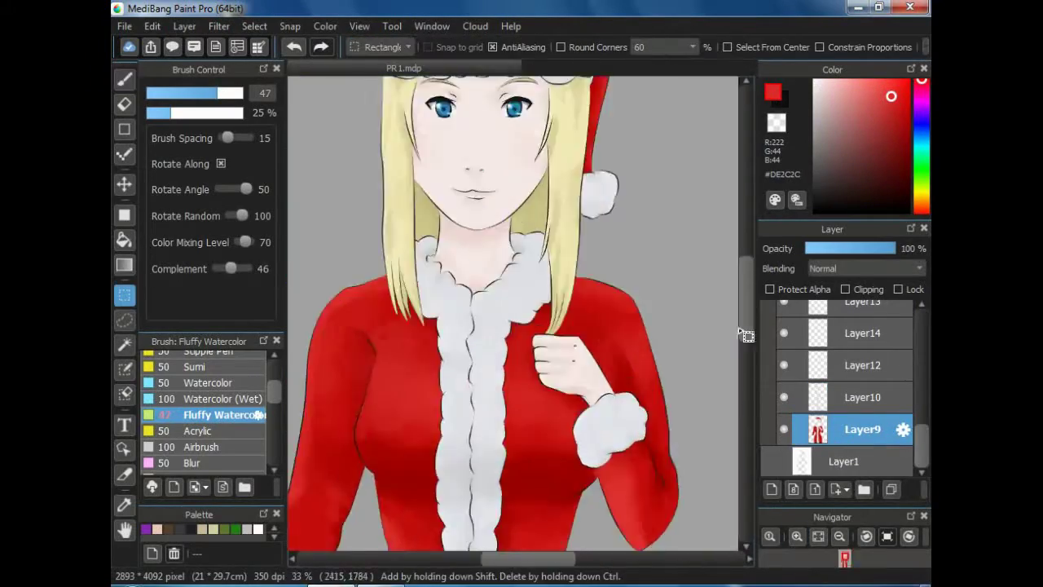
Draw thin loose hair strands beside the face on Layer25 with Pen (Sharp) in #FCF5D3 at size 2
scroll(749, 300, up, 5)
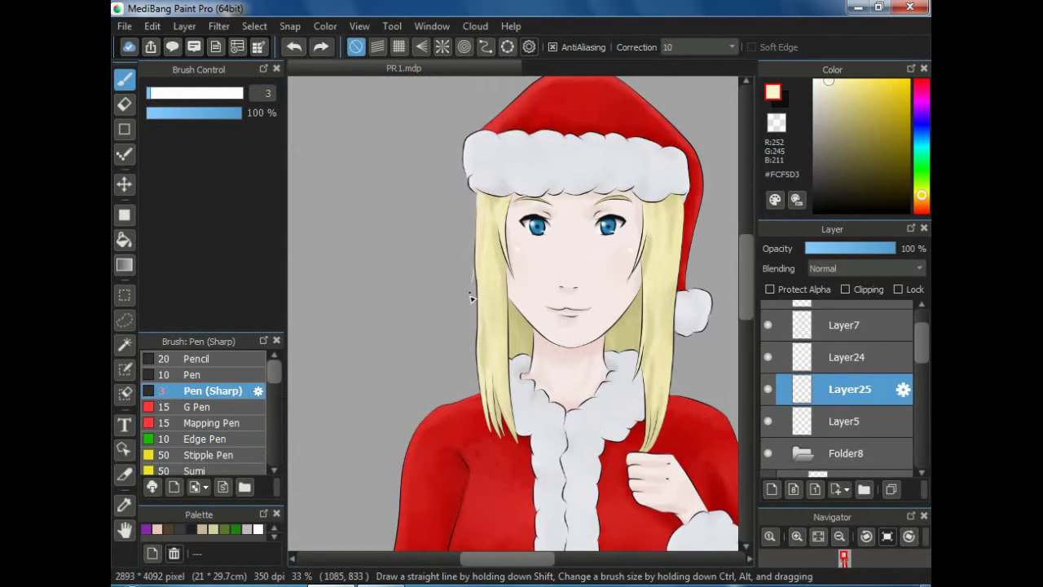
key(u)
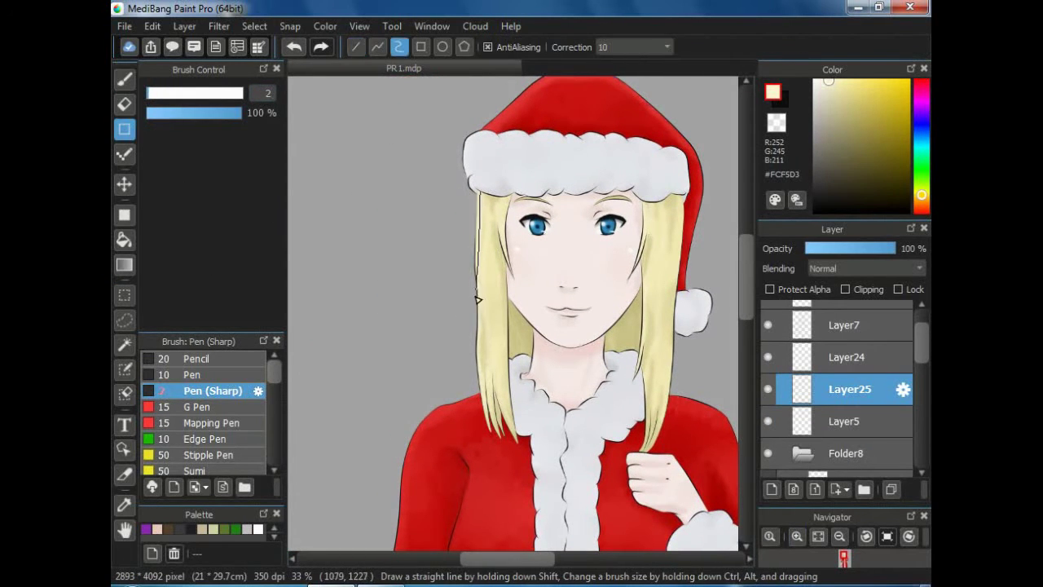